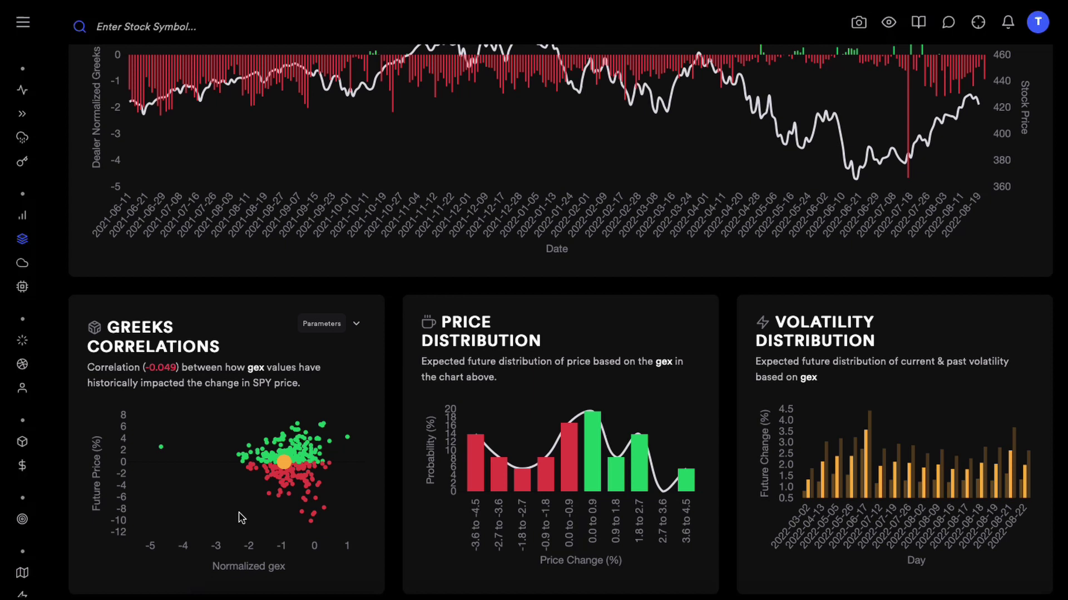
# Scroll up and down the SPY dashboard to review the Dealer Greeks Buildup and the linked correlation and distribution panels.
pyautogui.scroll(3, 357, 508)
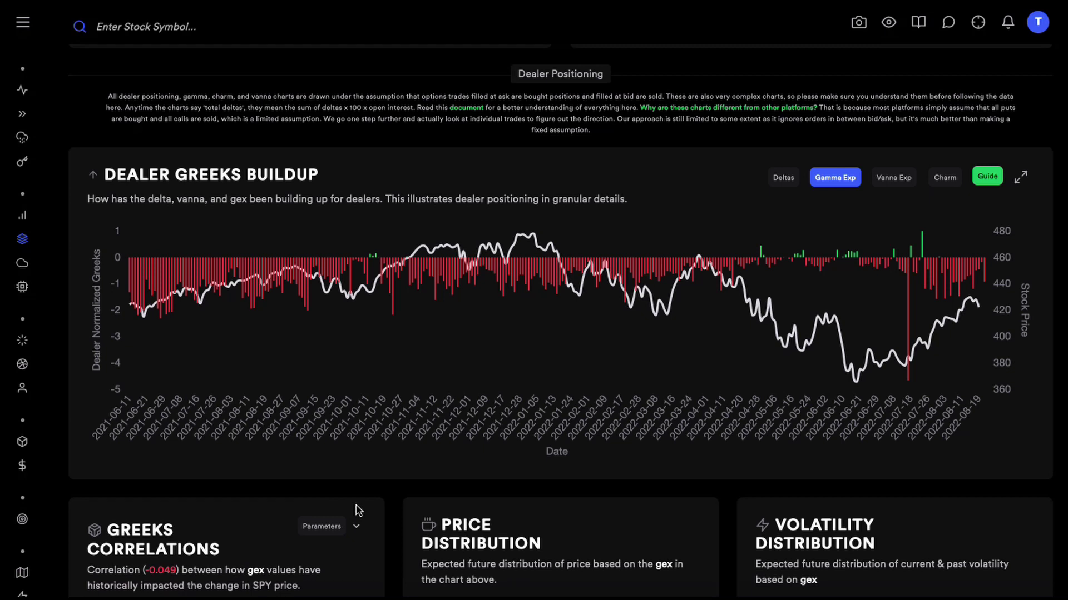
pyautogui.scroll(-2, 569, 579)
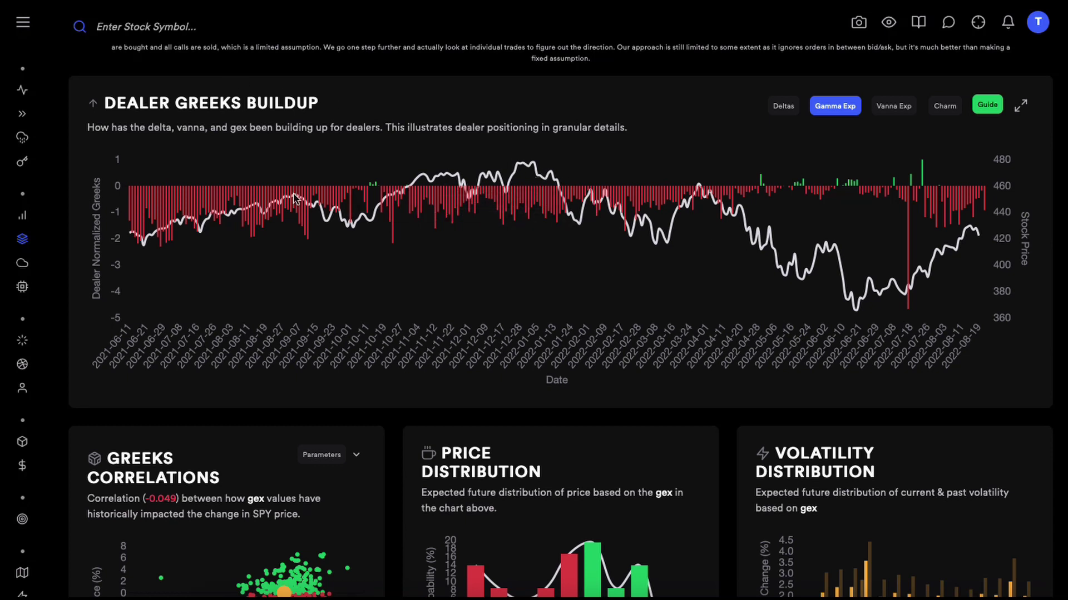
pyautogui.scroll(15, 315, 247)
pyautogui.scroll(2, 314, 246)
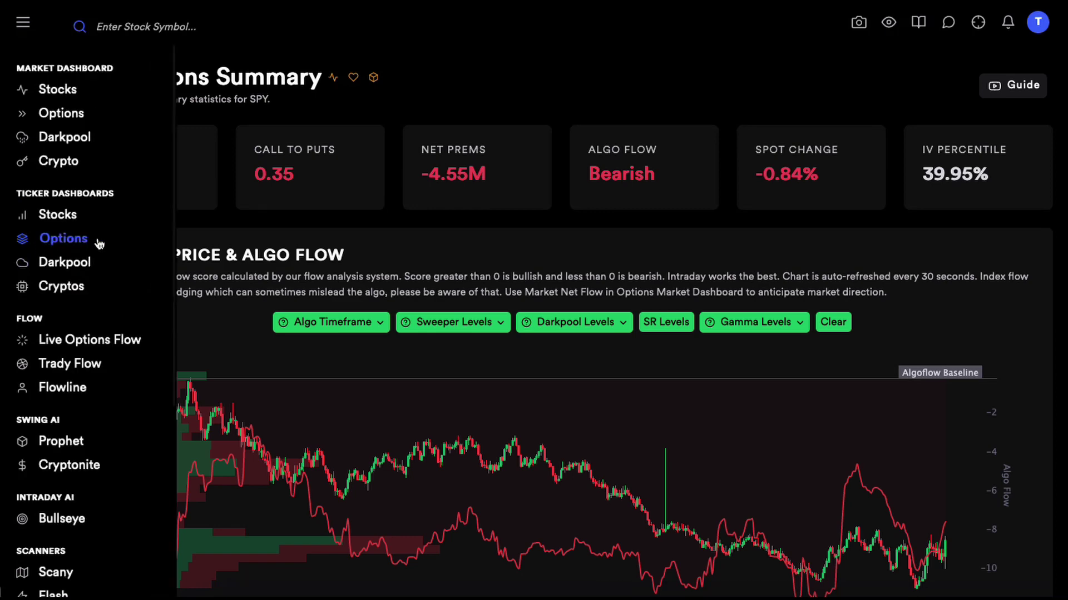
pyautogui.scroll(-15, 437, 229)
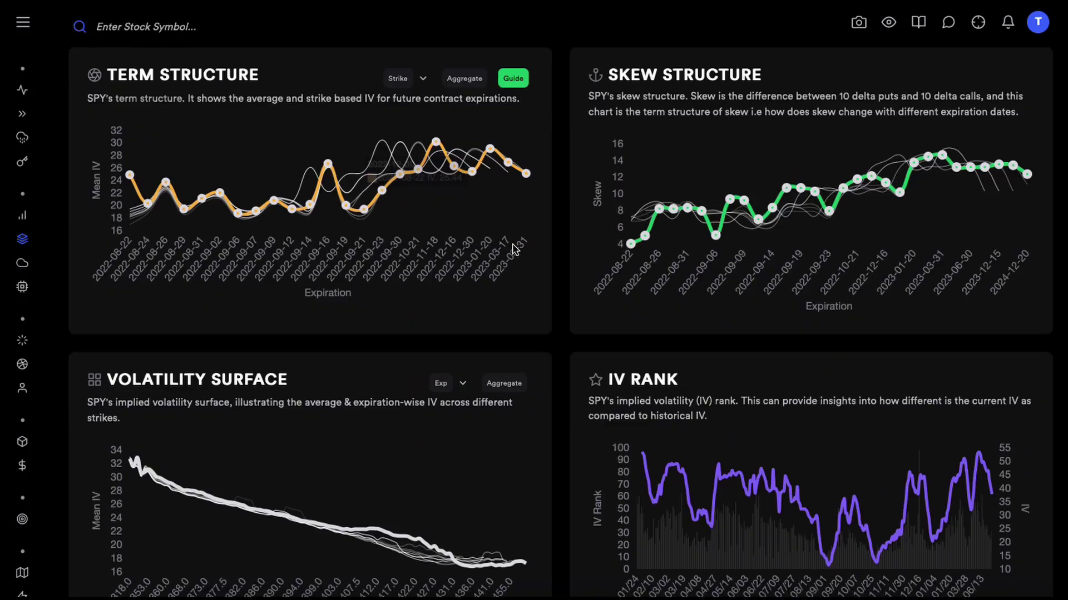
pyautogui.scroll(4, 495, 253)
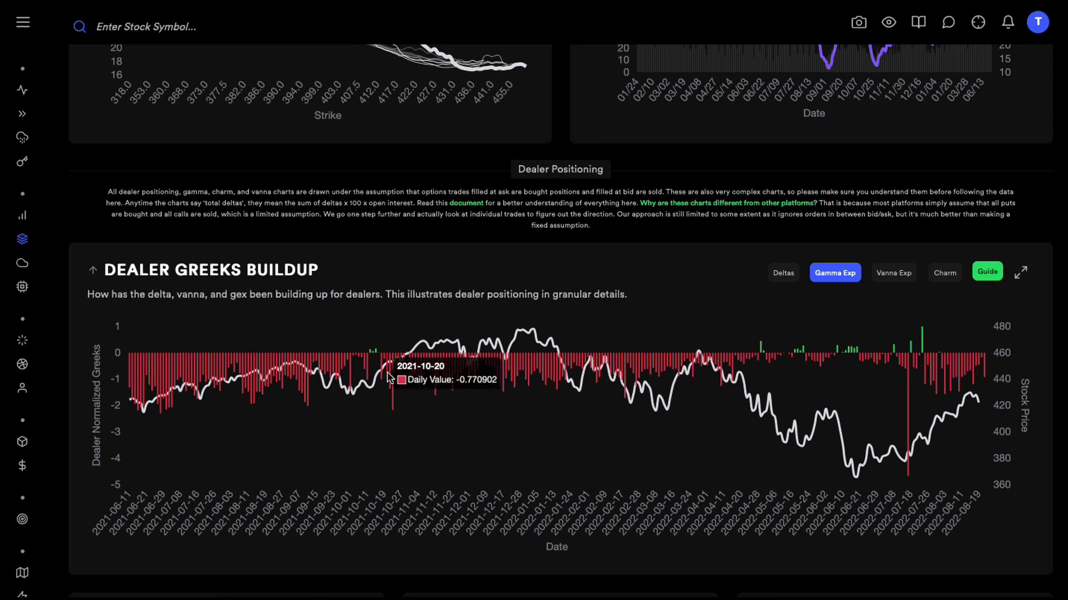
pyautogui.moveTo(392, 390)
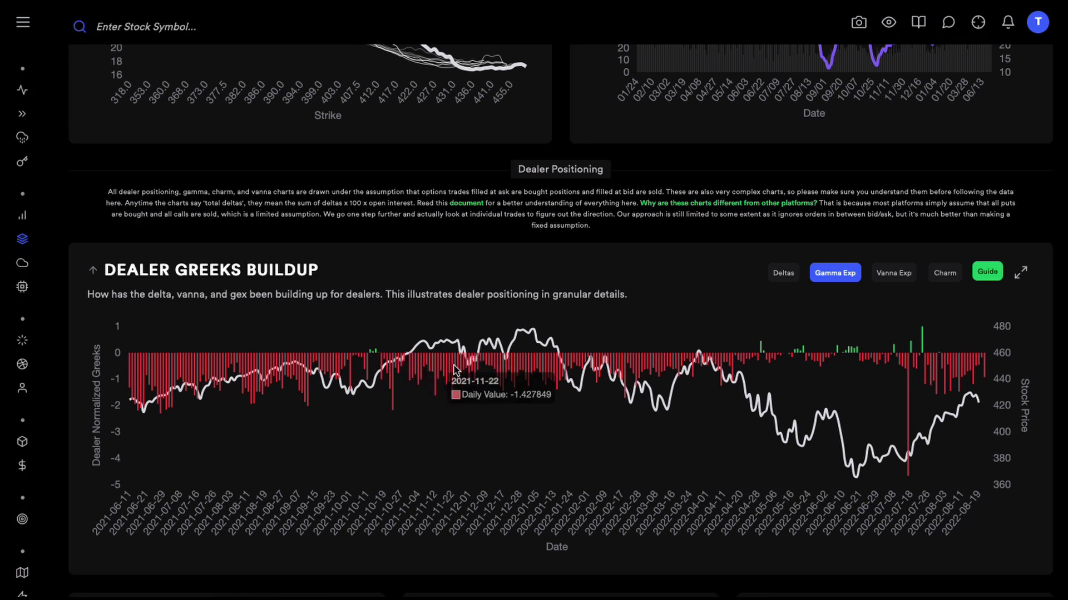
pyautogui.scroll(-6, 782, 355)
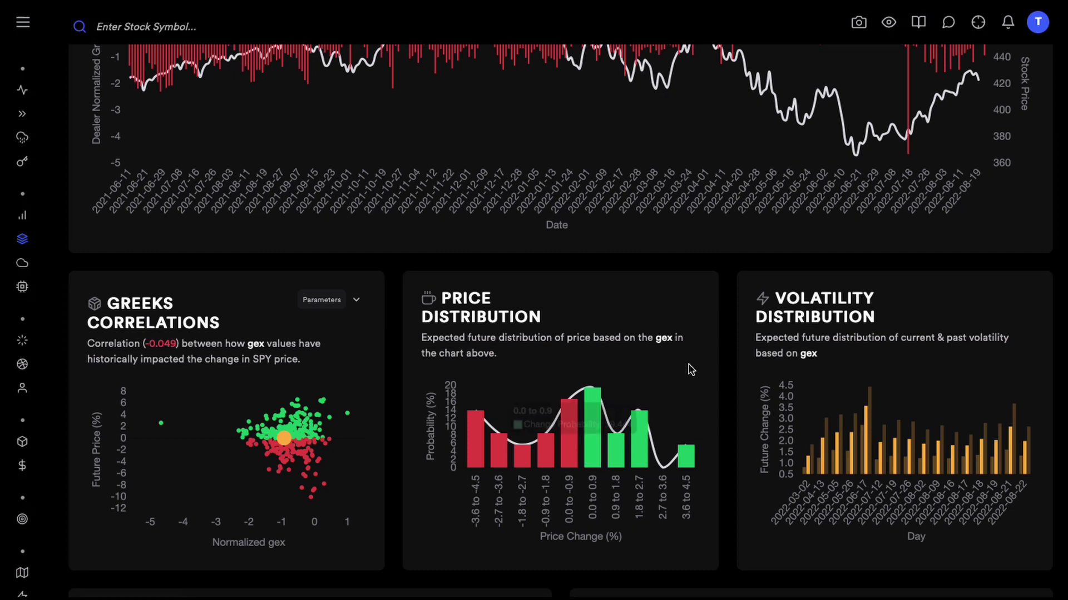
pyautogui.scroll(4, 688, 367)
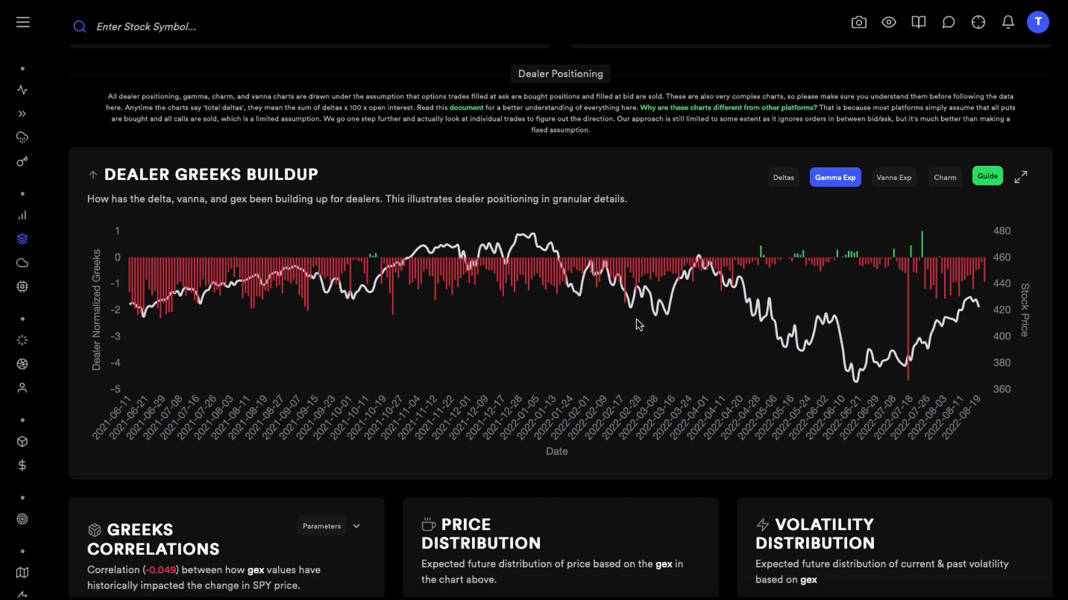
pyautogui.scroll(-5, 637, 325)
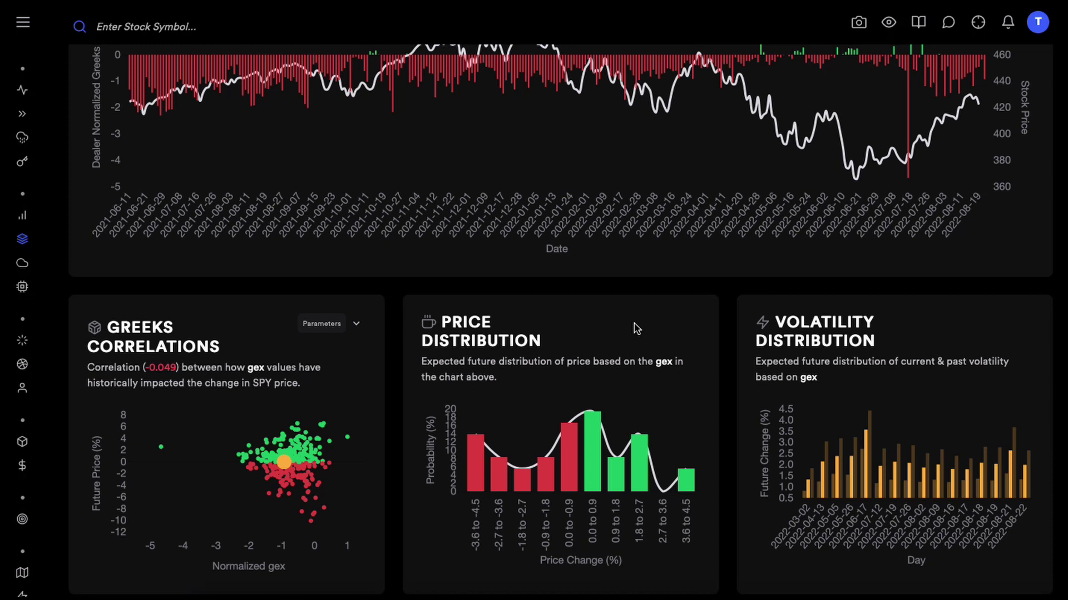
pyautogui.scroll(-1, 567, 375)
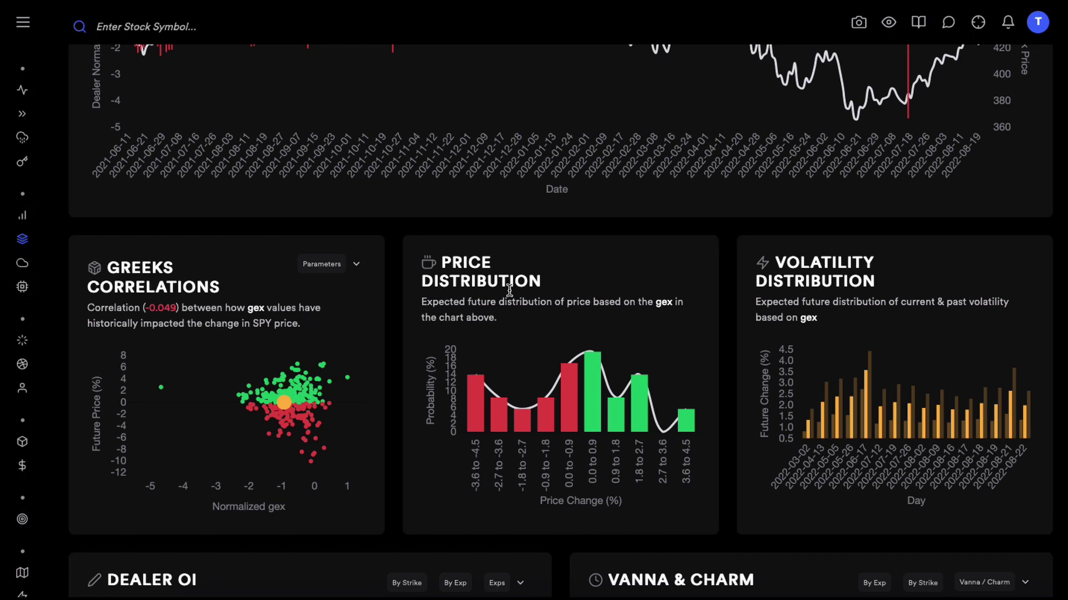
pyautogui.scroll(2, 509, 291)
# Turn off Gamma Exp and show Deltas in the Dealer Greeks Buildup, then scroll to the correlation scatter.
pyautogui.click(833, 53)
pyautogui.click(798, 51)
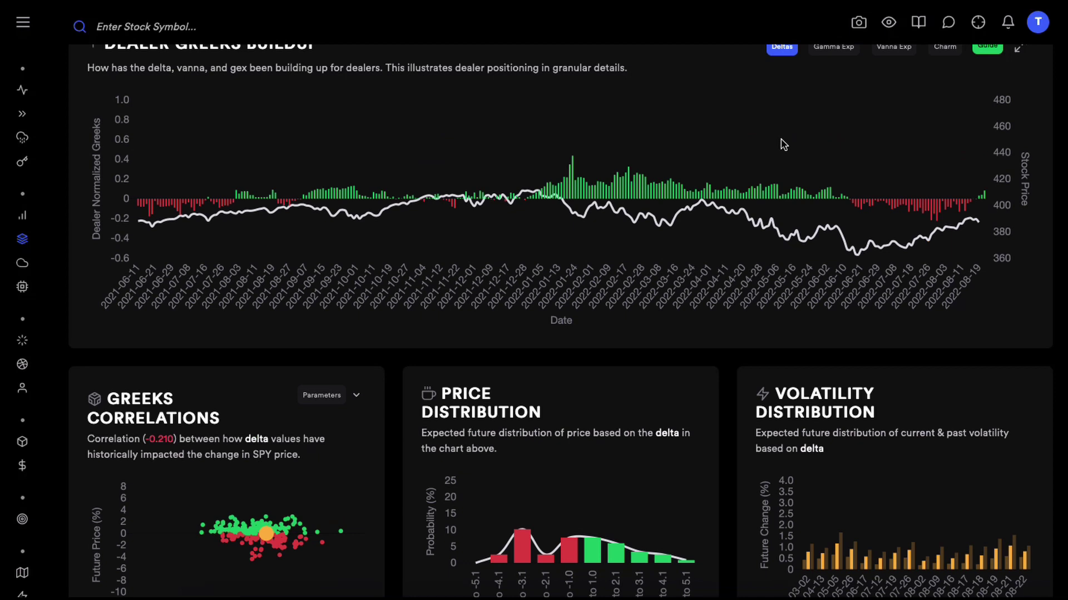
pyautogui.scroll(-3, 266, 333)
pyautogui.moveTo(266, 335)
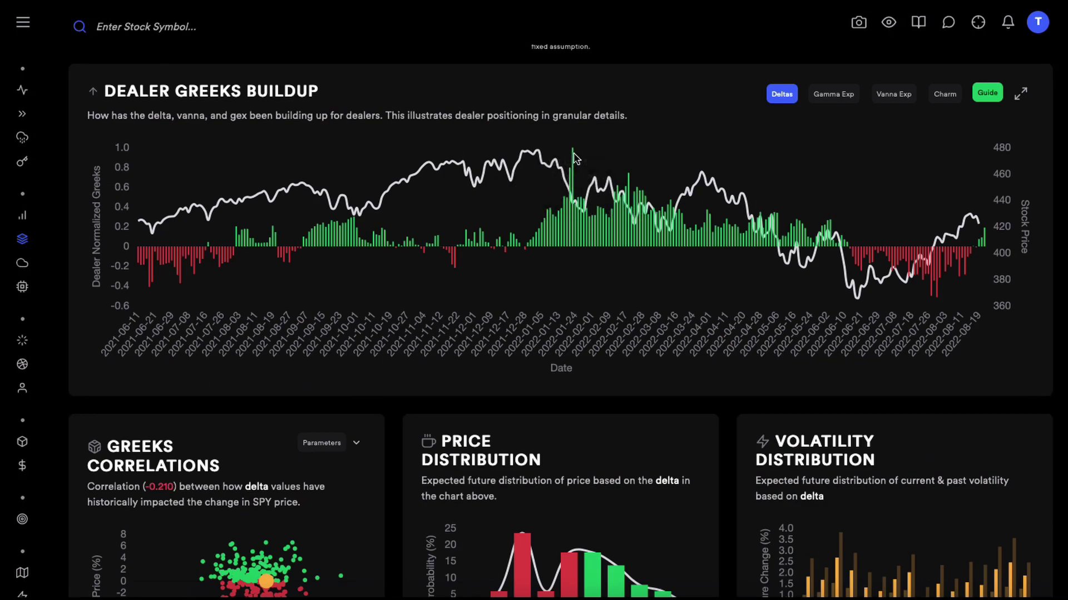
pyautogui.scroll(-4, 574, 161)
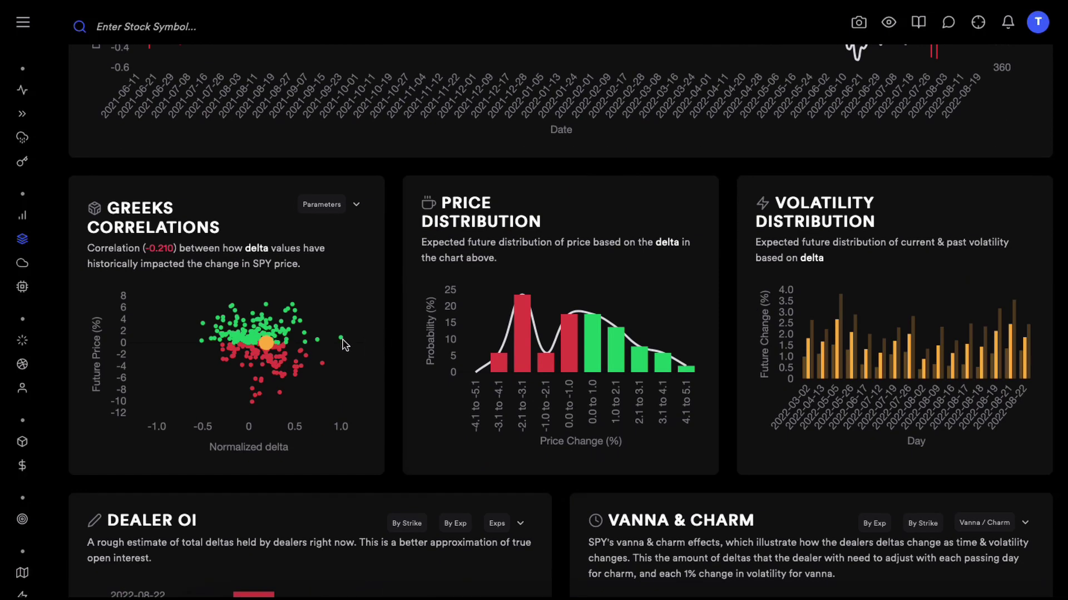
pyautogui.scroll(3, 342, 418)
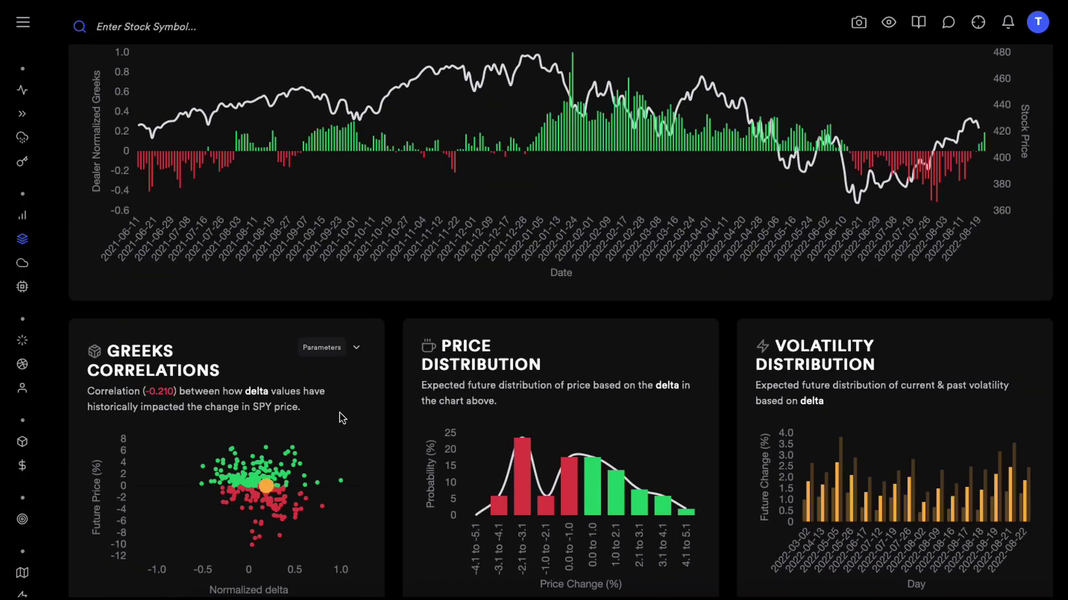
pyautogui.scroll(1, 109, 129)
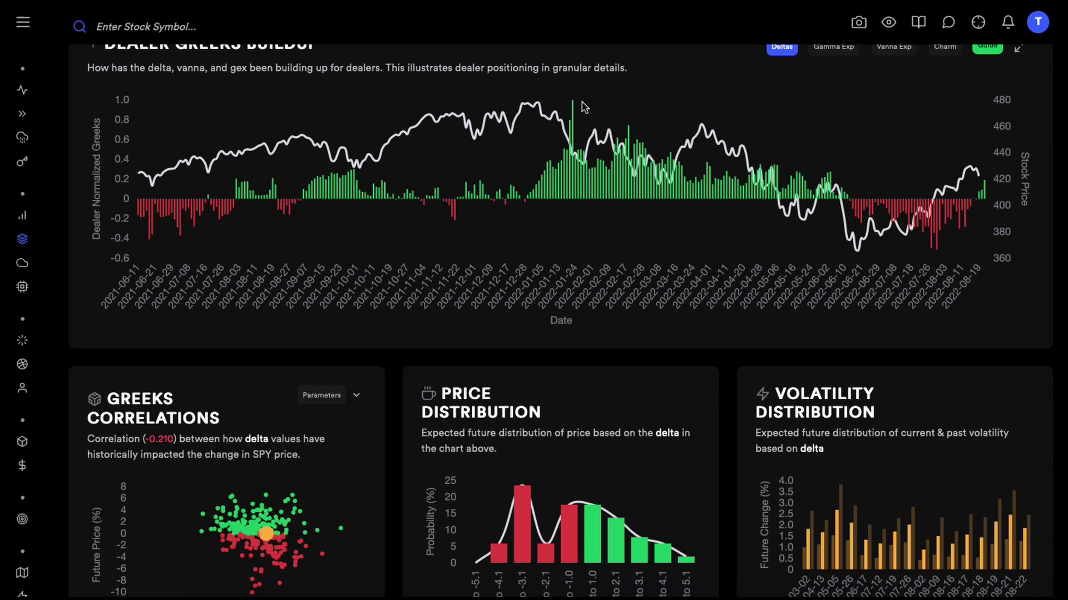
pyautogui.scroll(-3, 364, 388)
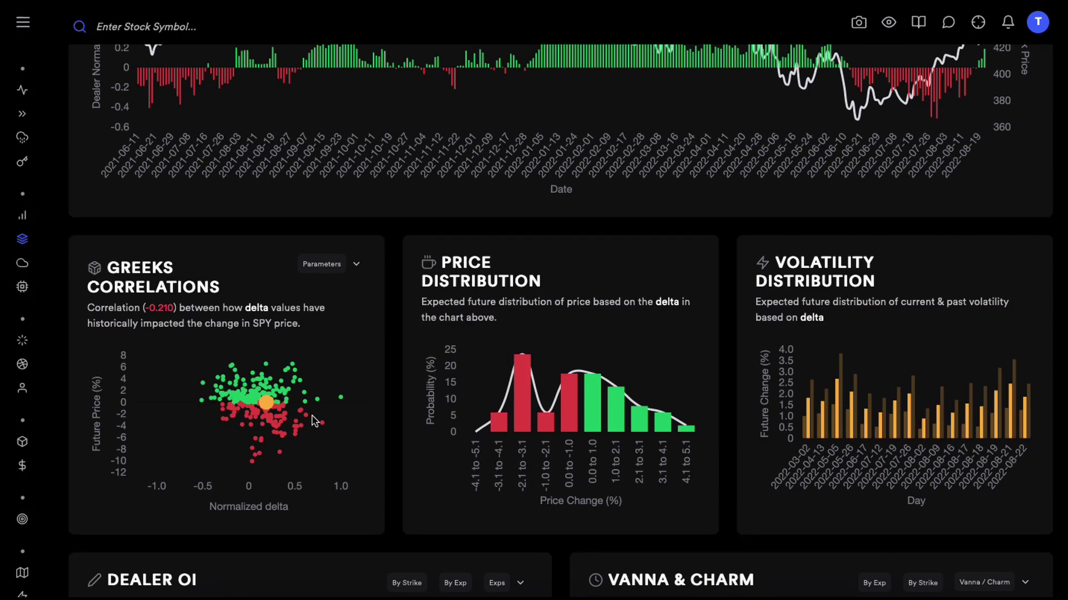
# Set the Greeks Correlations future change period to 1 Day and apply it.
pyautogui.click(349, 265)
pyautogui.click(245, 371)
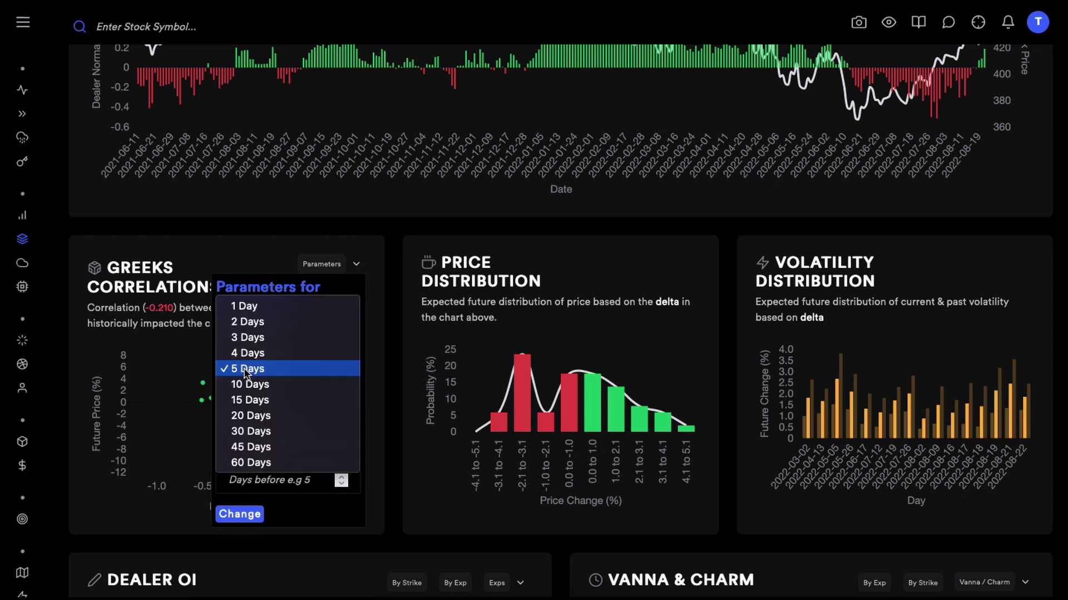
pyautogui.click(251, 307)
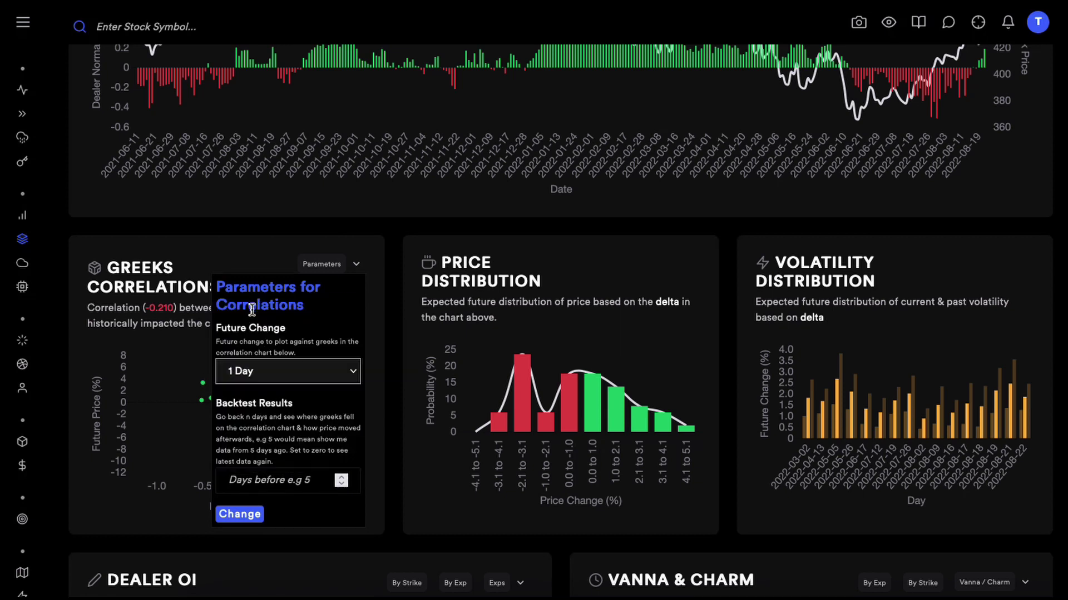
pyautogui.click(238, 518)
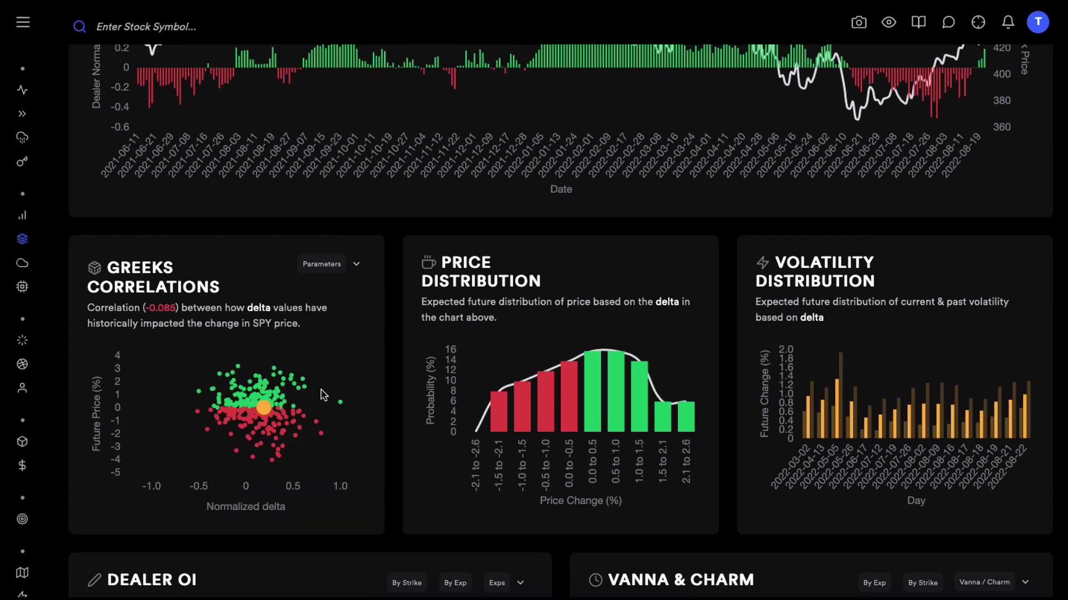
# Inspect the scatter points and highlight the -0.085 correlation value, then deselect it.
pyautogui.scroll(4, 369, 382)
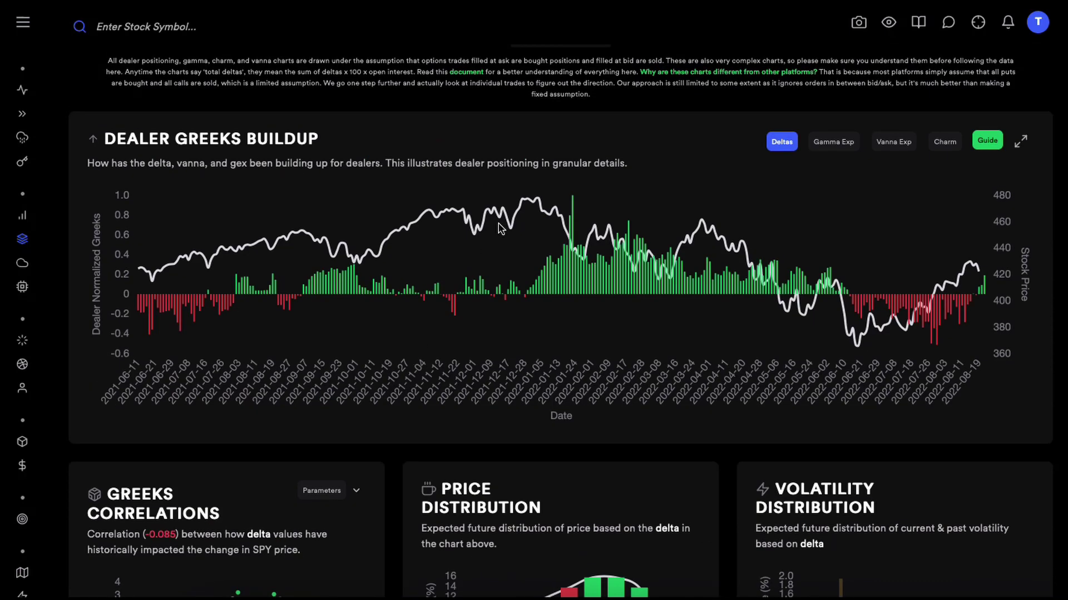
pyautogui.scroll(-4, 388, 376)
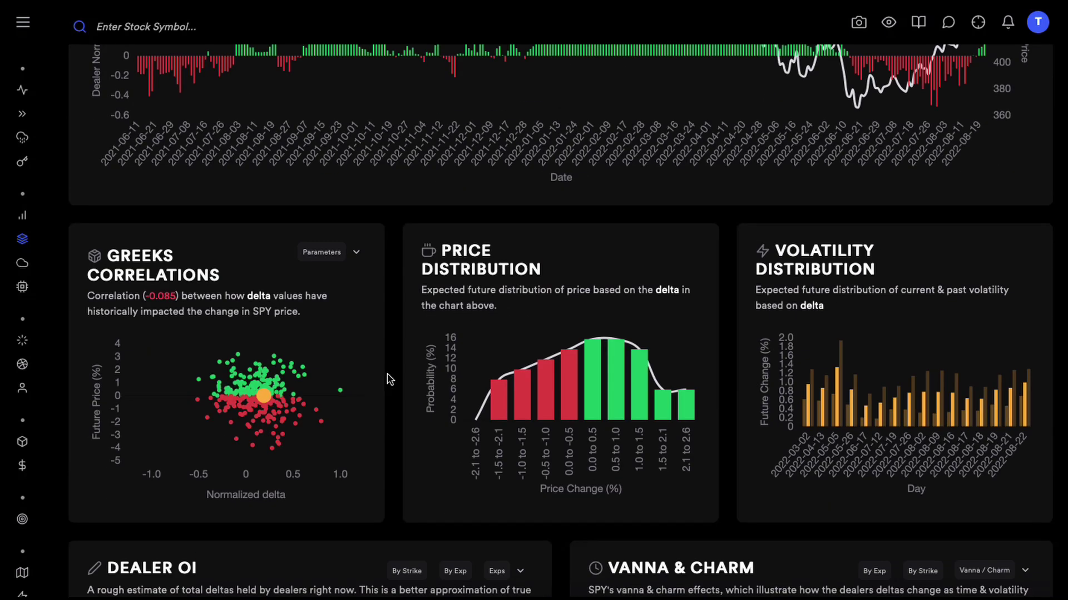
pyautogui.moveTo(341, 393)
pyautogui.moveTo(264, 384)
pyautogui.doubleClick(168, 299)
pyautogui.click(164, 300)
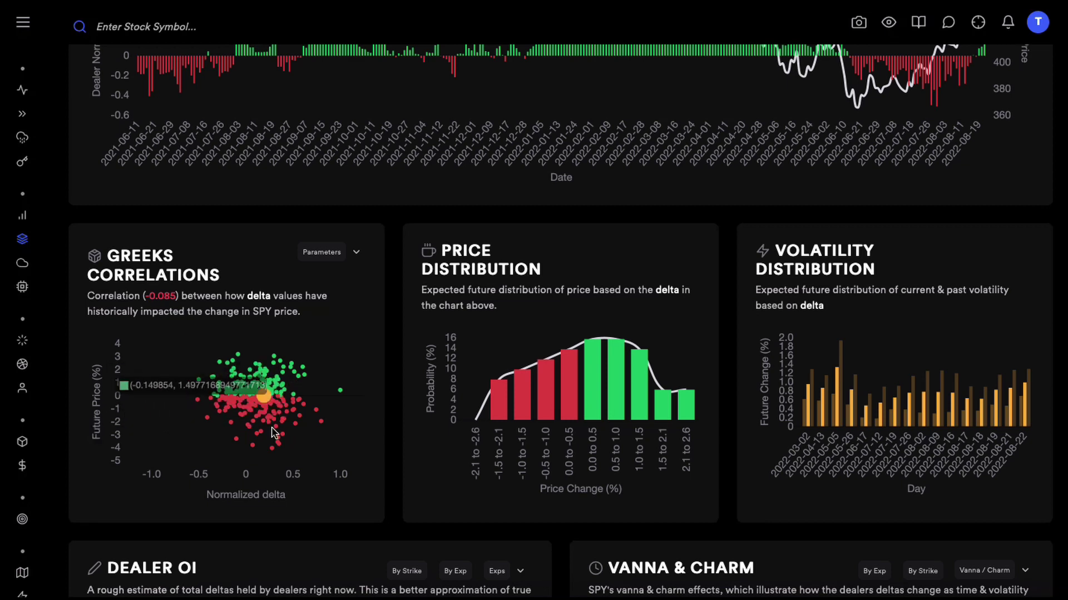
pyautogui.scroll(4, 406, 447)
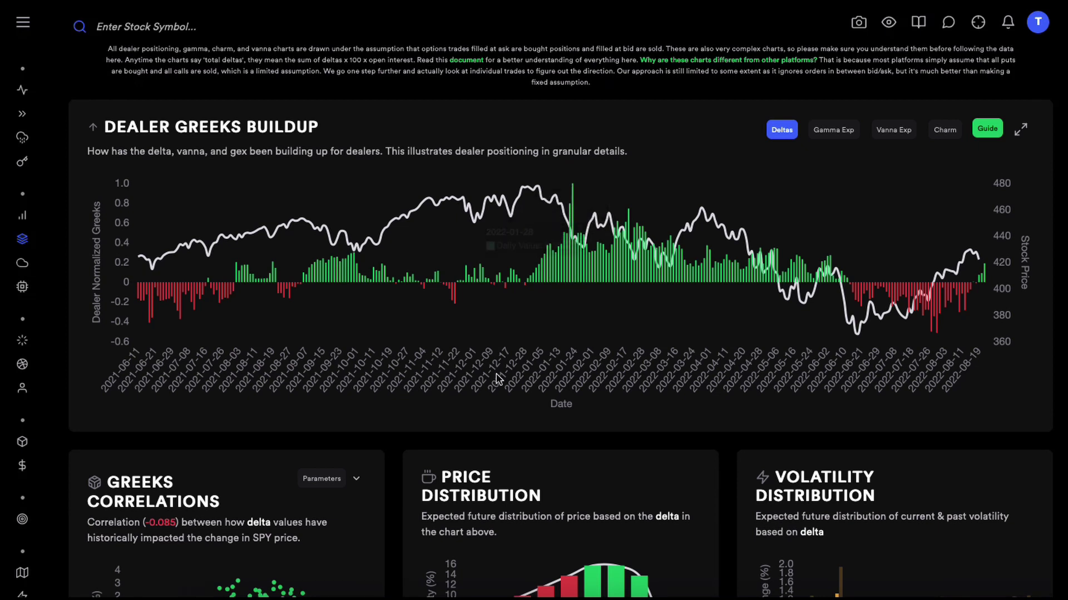
pyautogui.scroll(-3, 576, 258)
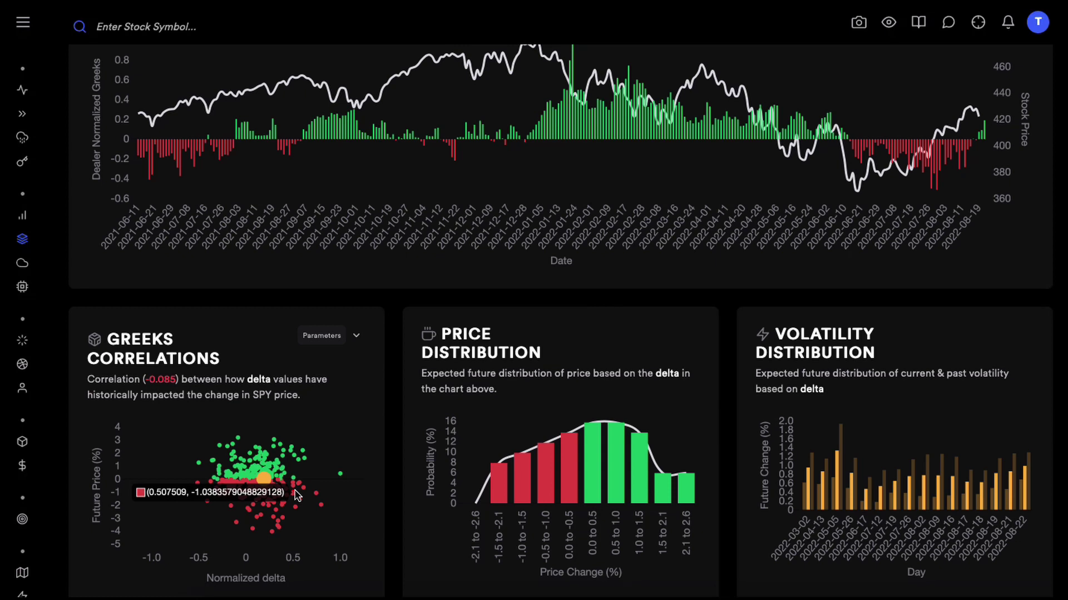
pyautogui.moveTo(267, 479)
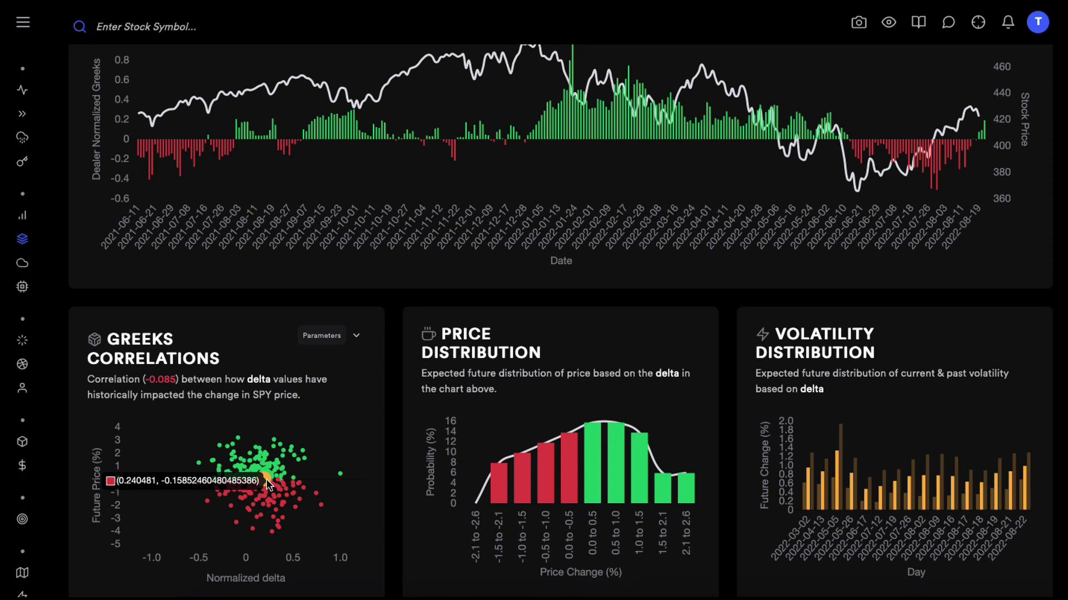
pyautogui.click(323, 337)
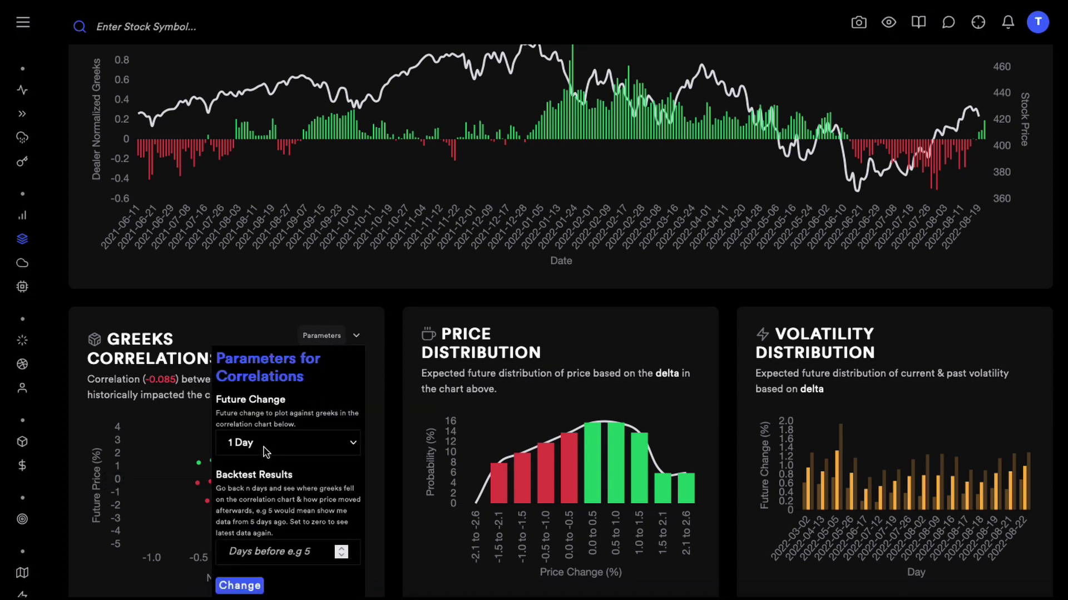
pyautogui.click(439, 444)
pyautogui.scroll(-1, 225, 476)
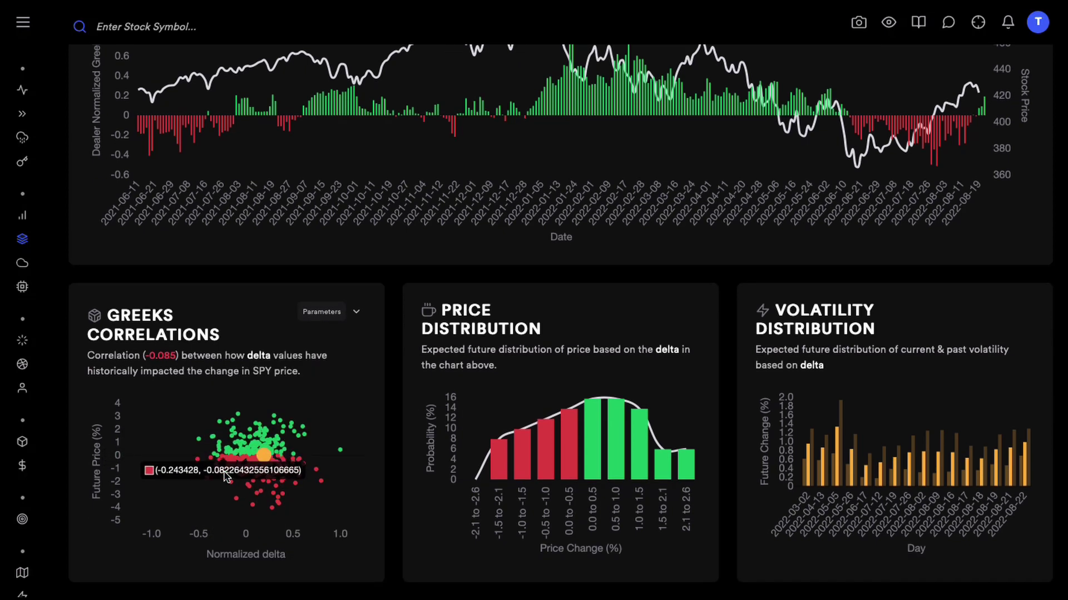
pyautogui.scroll(1, 251, 445)
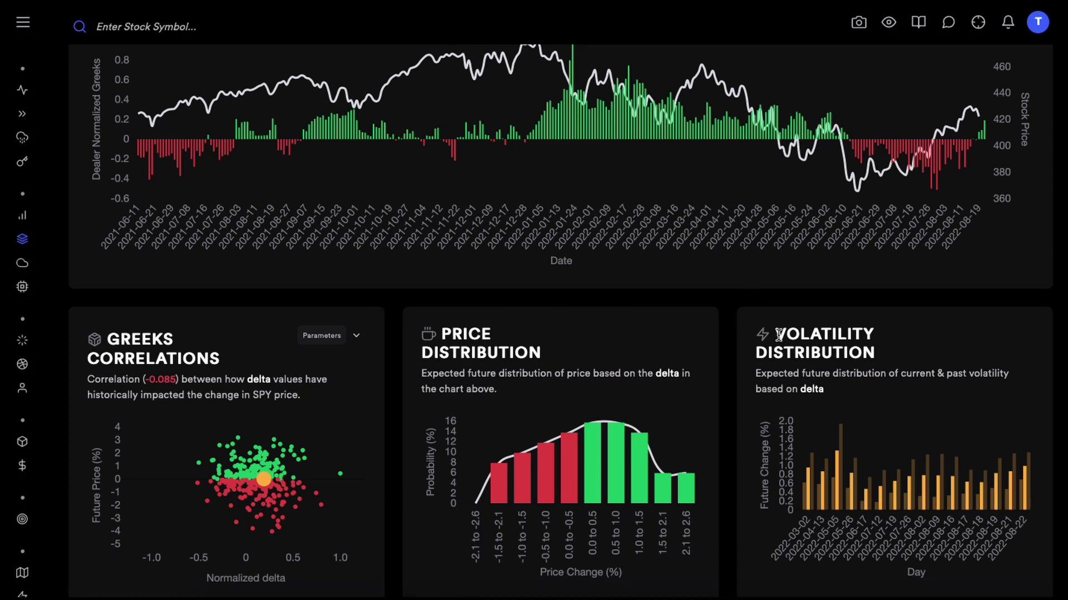
pyautogui.moveTo(785, 336); pyautogui.dragTo(864, 342)
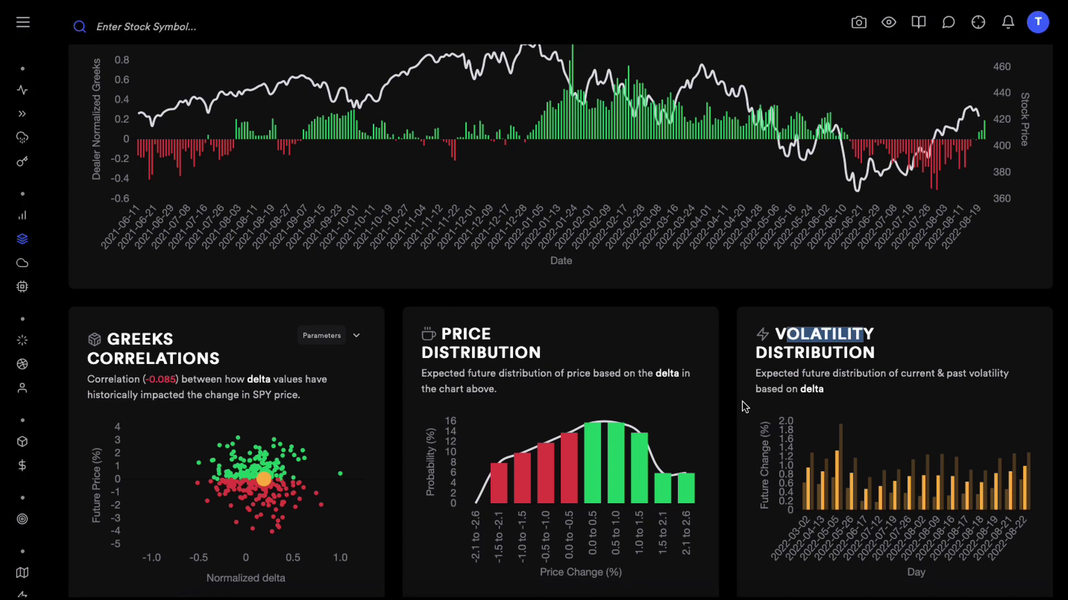
# Toggle the buildup from Deltas to Gamma Exp and view the Greeks Correlations scatter at 0.032.
pyautogui.scroll(3, 739, 398)
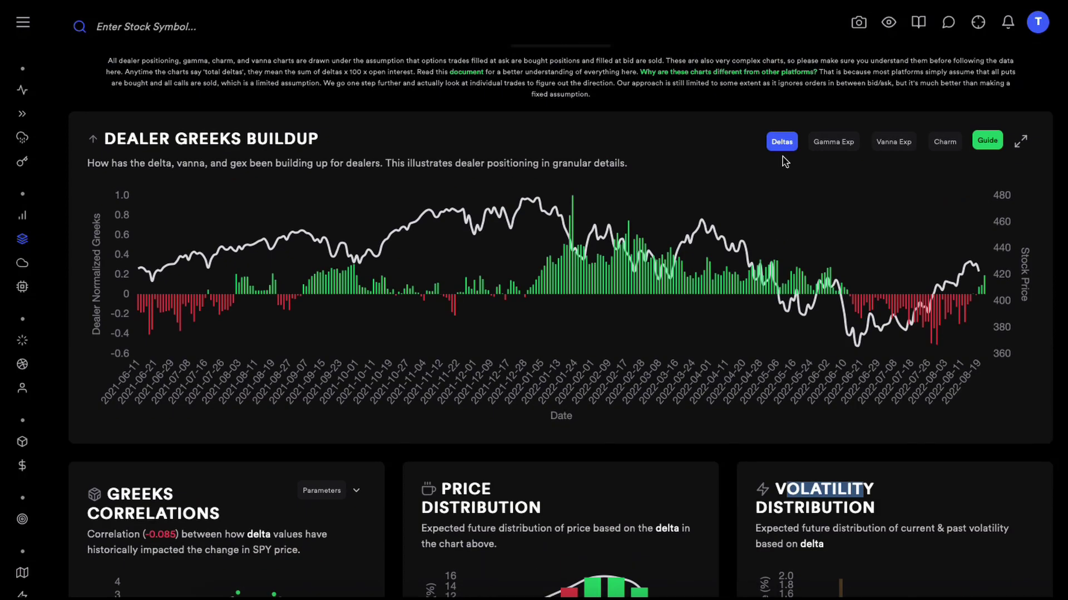
pyautogui.click(784, 155)
pyautogui.click(836, 141)
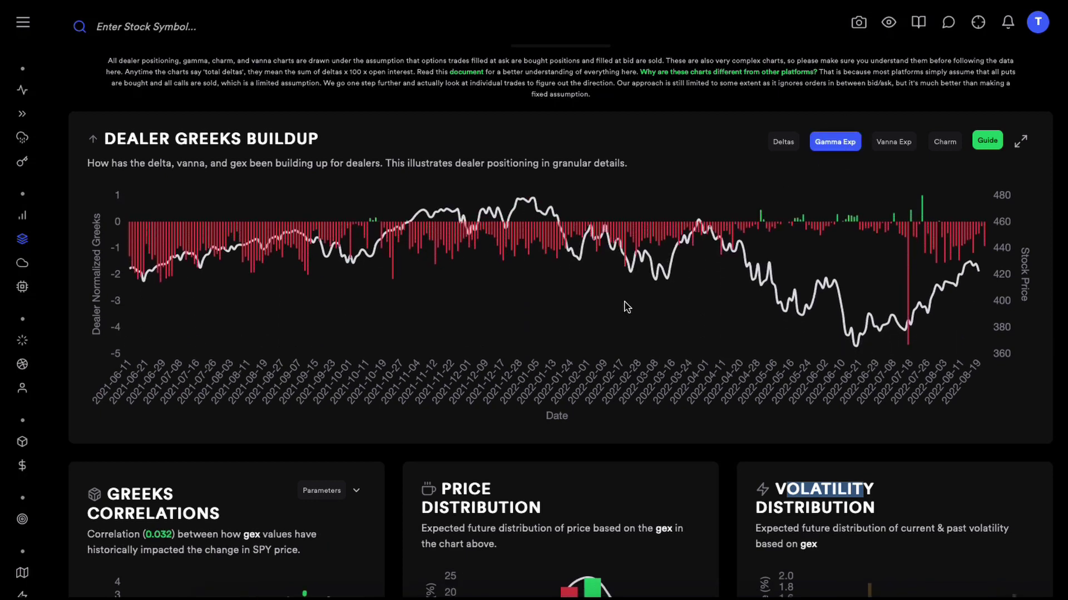
pyautogui.scroll(-3, 599, 306)
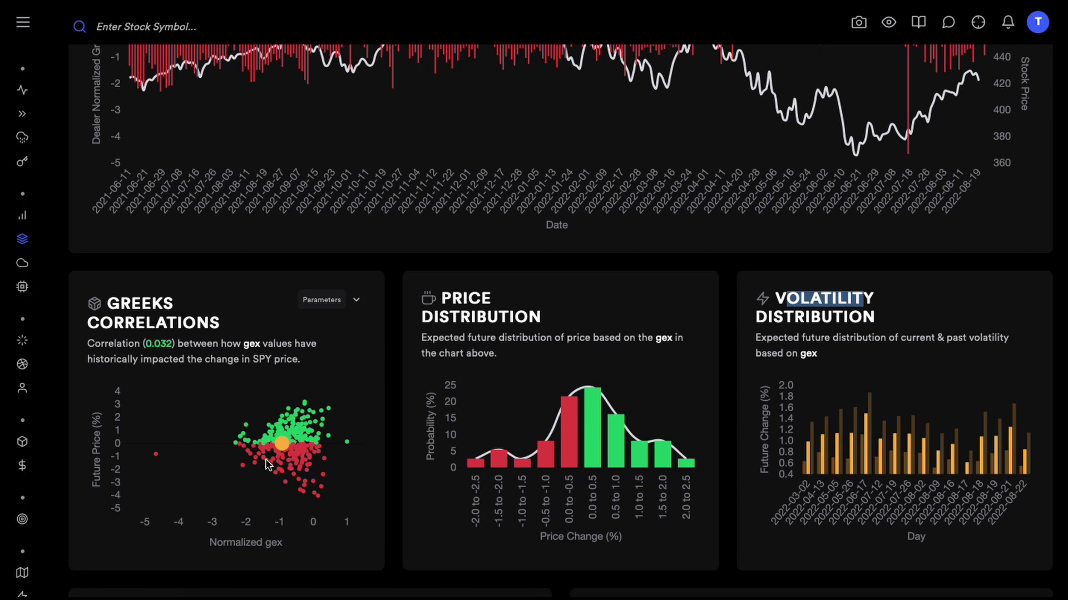
pyautogui.moveTo(299, 424)
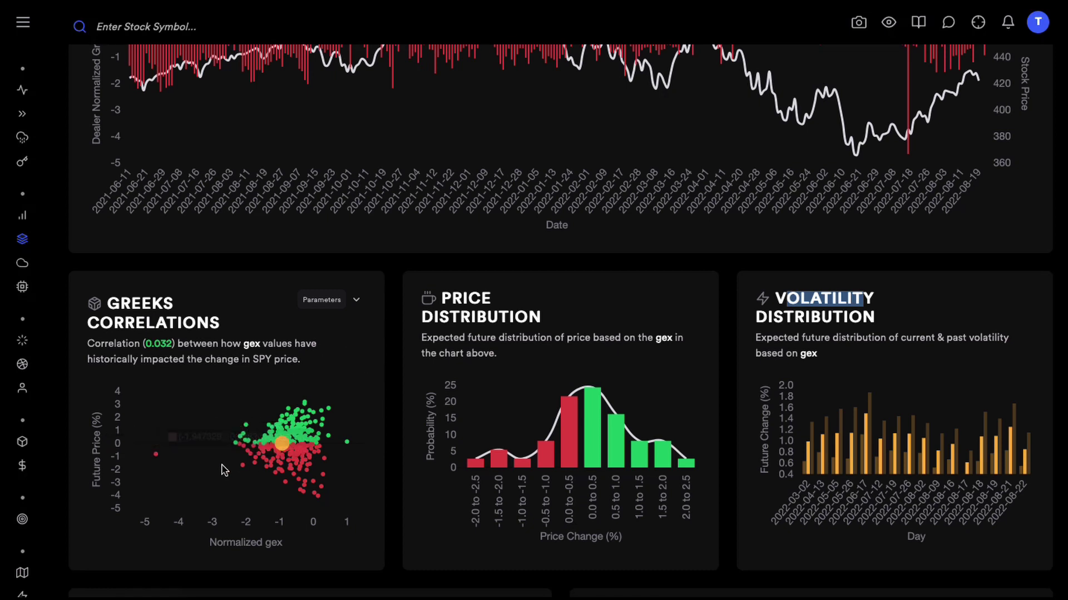
pyautogui.click(330, 300)
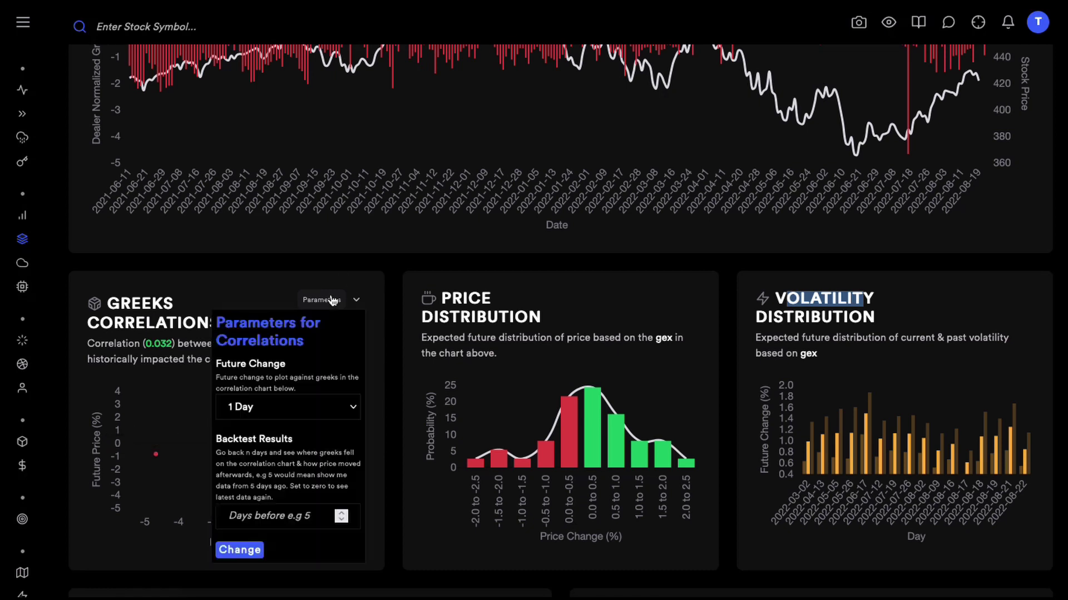
pyautogui.click(184, 405)
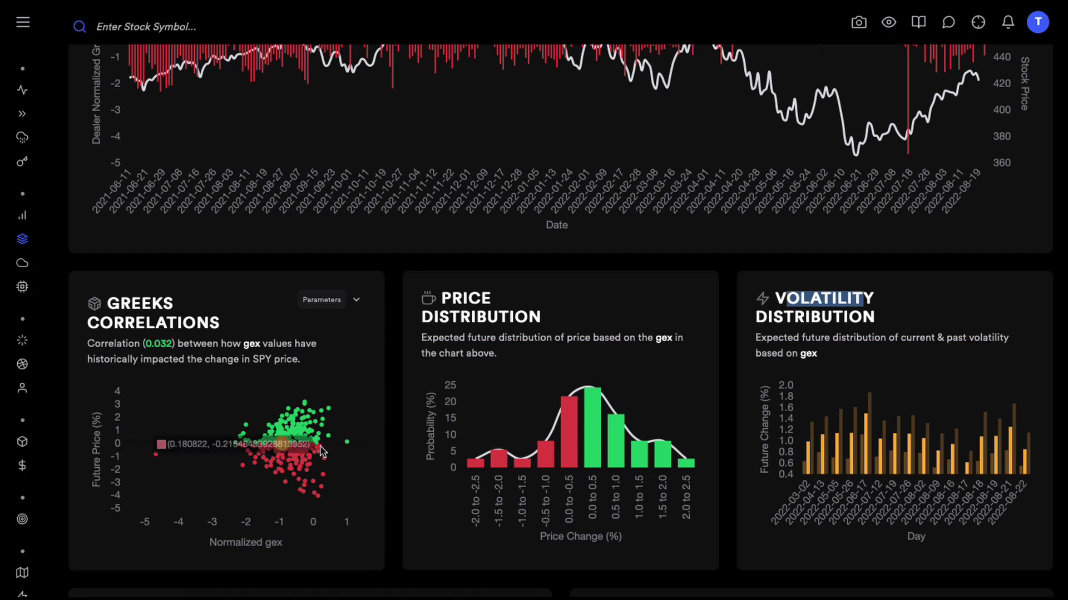
# Read the gex scatter point values and clear the stray highlight on the VOLATILITY title.
pyautogui.moveTo(313, 440)
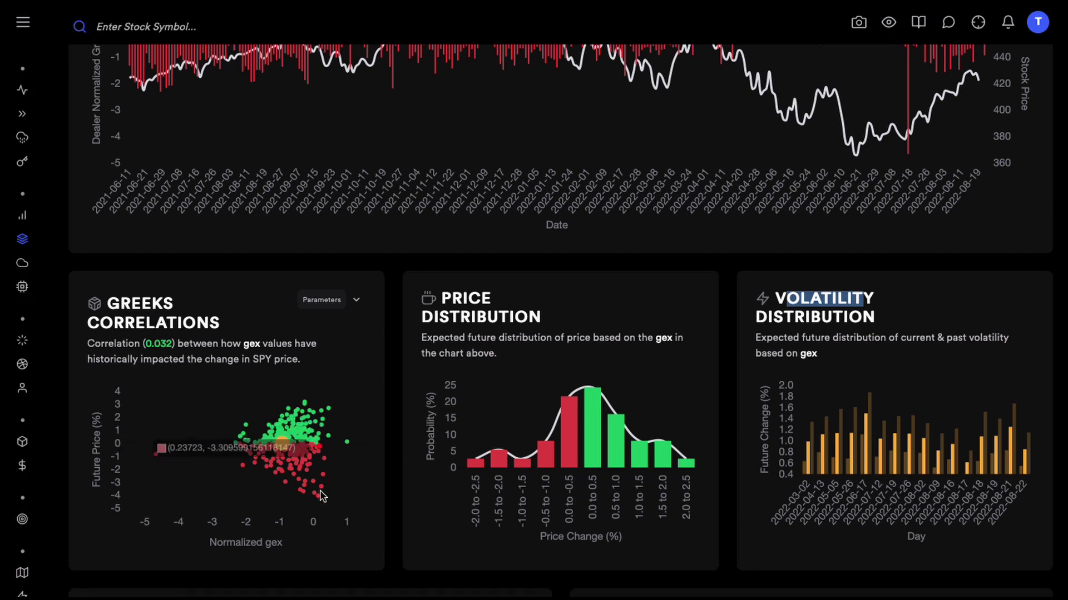
pyautogui.moveTo(318, 501)
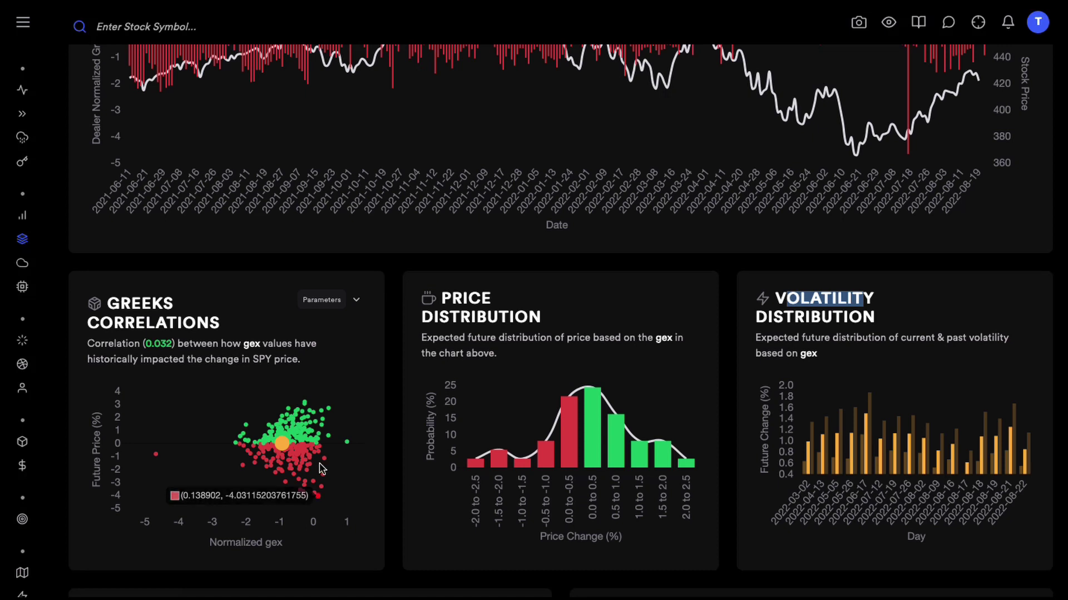
pyautogui.moveTo(328, 411)
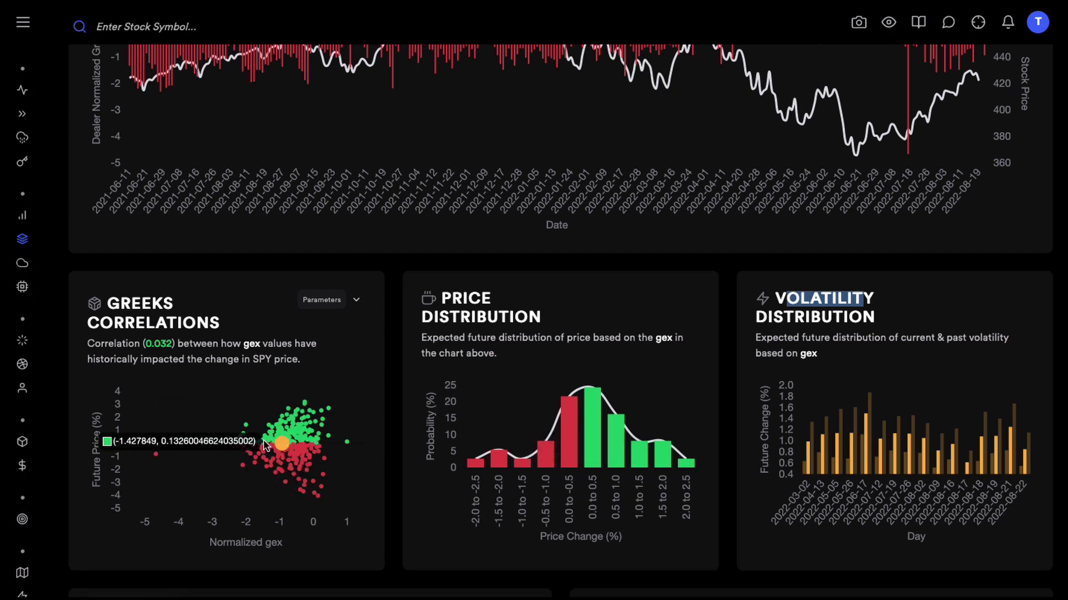
pyautogui.click(327, 295)
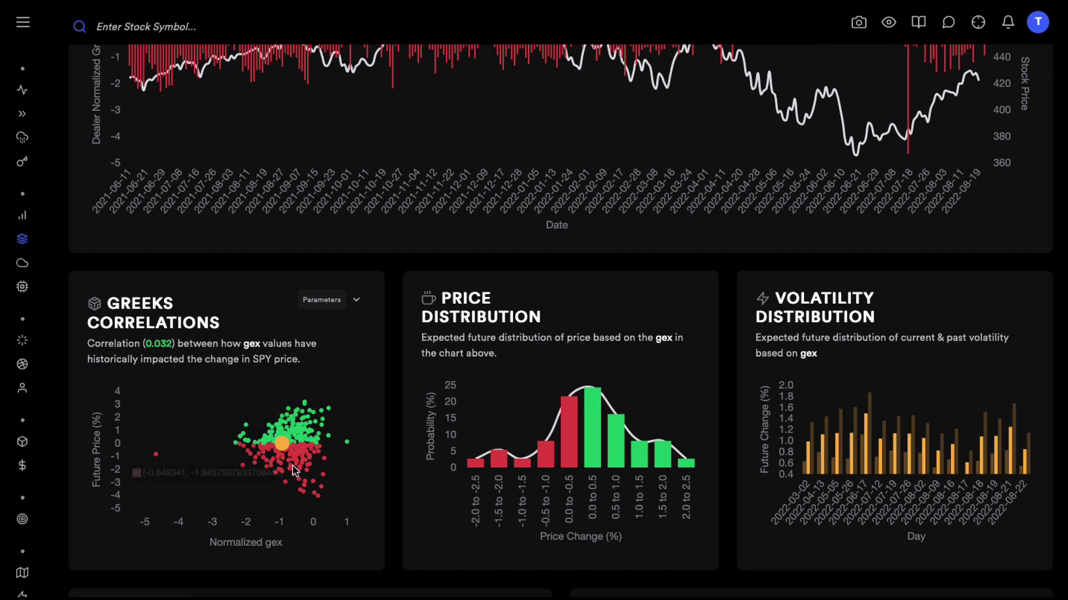
pyautogui.moveTo(286, 445)
pyautogui.click(329, 310)
pyautogui.moveTo(1026, 461)
pyautogui.moveTo(1024, 465)
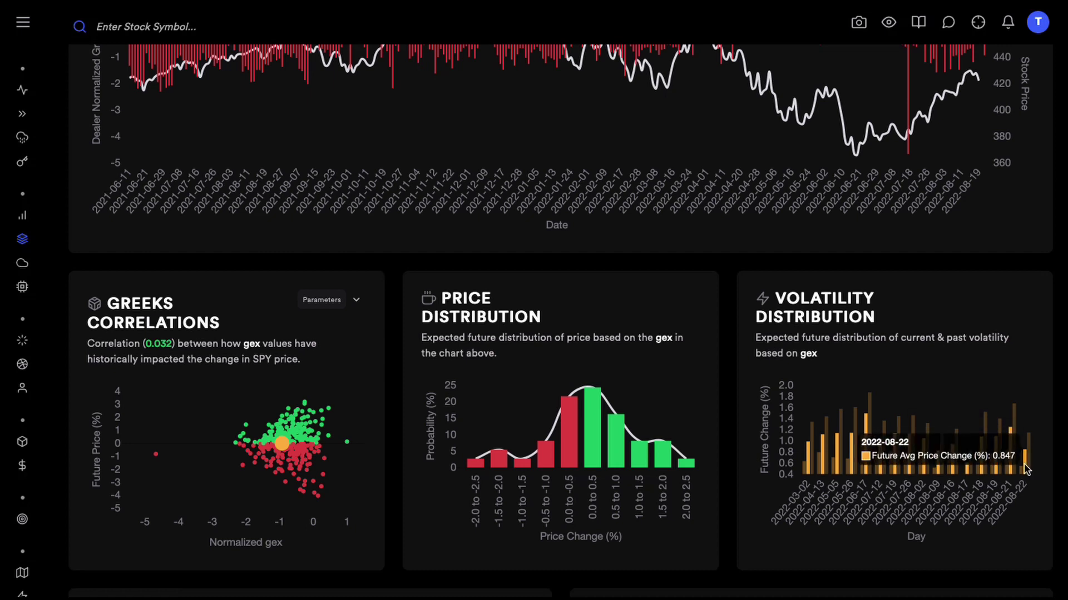